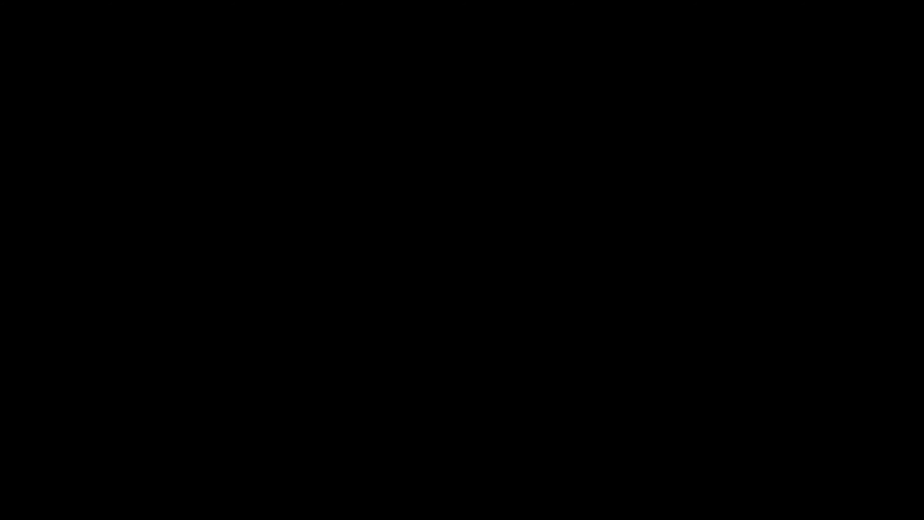
Zoom out so the whole portrait and its partial head-and-shoulder selection fit the window.
scroll(362, 143, "down", 3)
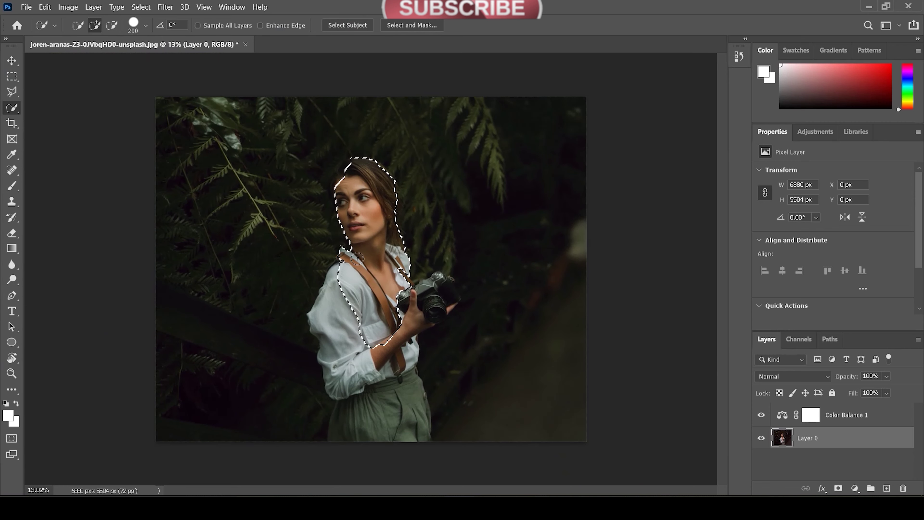
Add the left shoulder, arm, rolled sleeve and camera to the selection, excluding the strap piece above.
left_click_drag(344, 271, 327, 311)
mouse_move(327, 354)
left_mouse_down()
mouse_move(344, 392)
mouse_move(401, 403)
left_mouse_up()
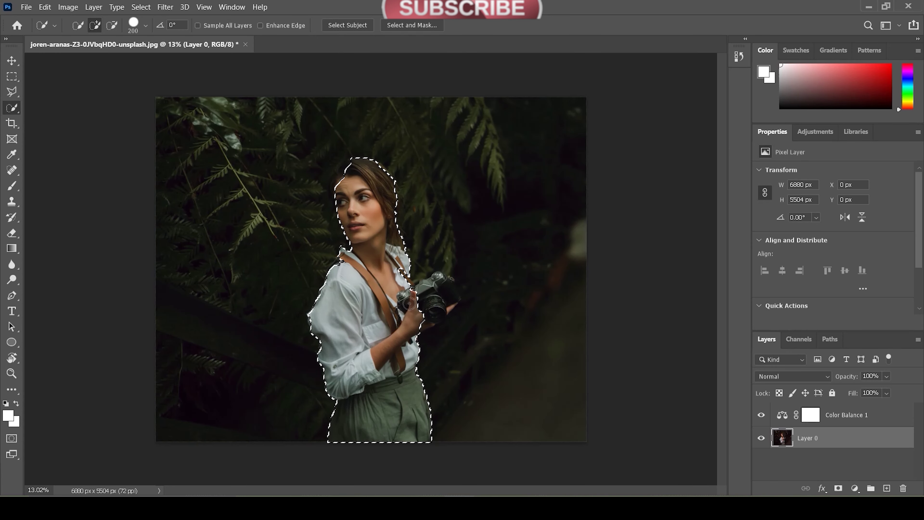
scroll(442, 299, "up", 1)
scroll(438, 302, "up", 1)
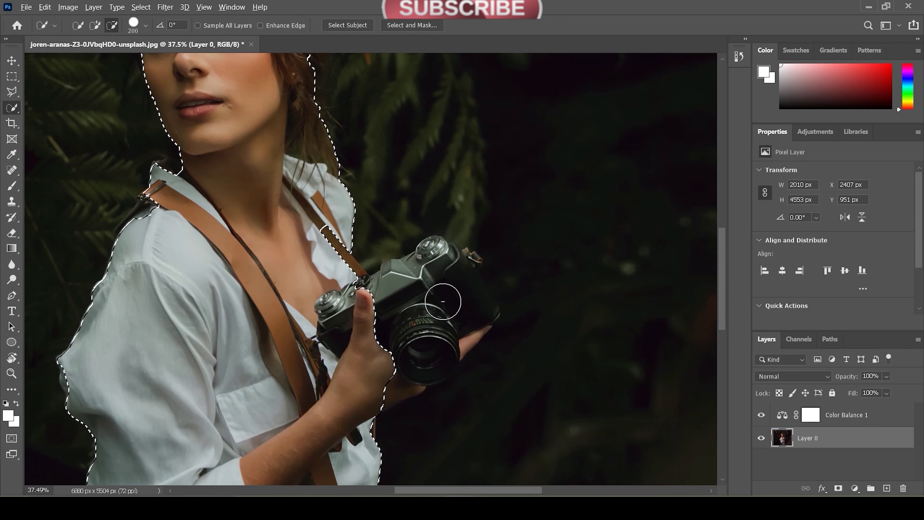
scroll(442, 313, "up", 1)
mouse_move(429, 328)
left_mouse_down()
mouse_move(382, 301)
mouse_move(428, 265)
mouse_move(470, 307)
mouse_move(471, 324)
mouse_move(386, 332)
left_mouse_up()
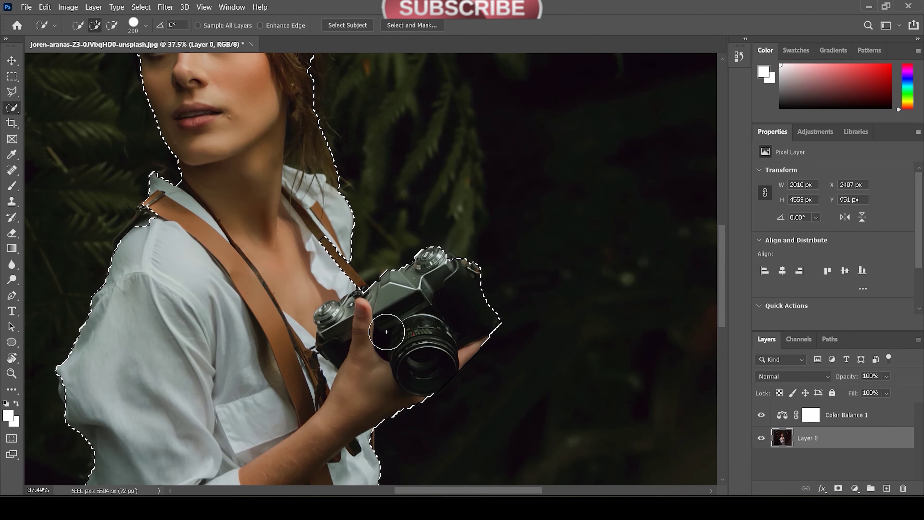
left_click_drag(344, 290, 316, 254)
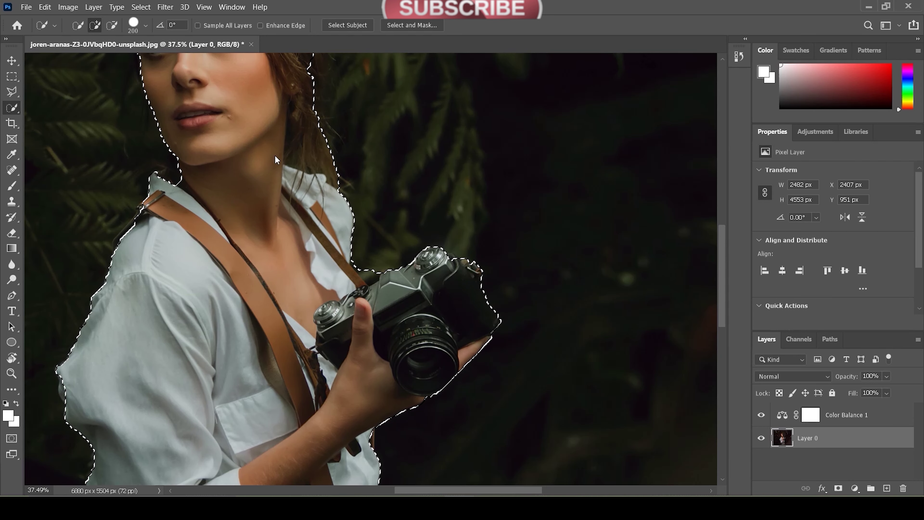
Refine the neck and shoulder edge and add the top-left and right hair edges.
scroll(276, 187, "up", 2)
scroll(225, 265, "up", 3)
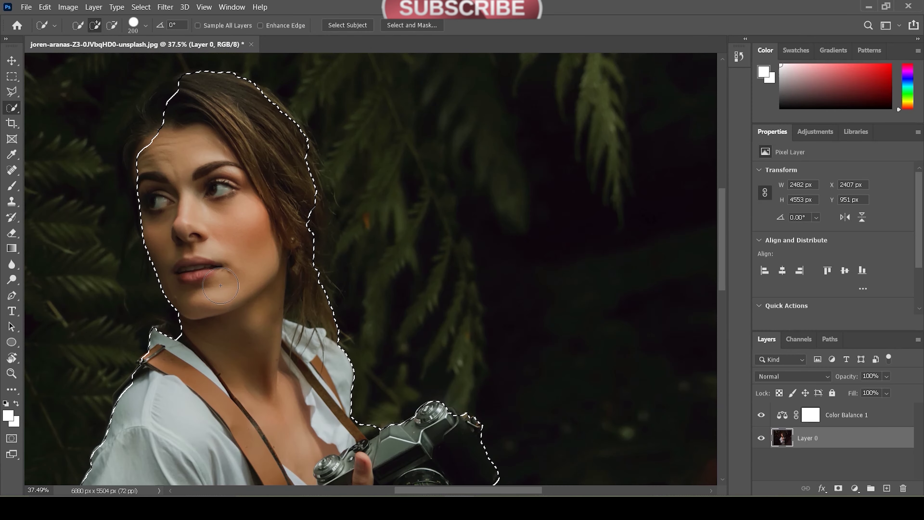
left_click_drag(179, 345, 192, 316)
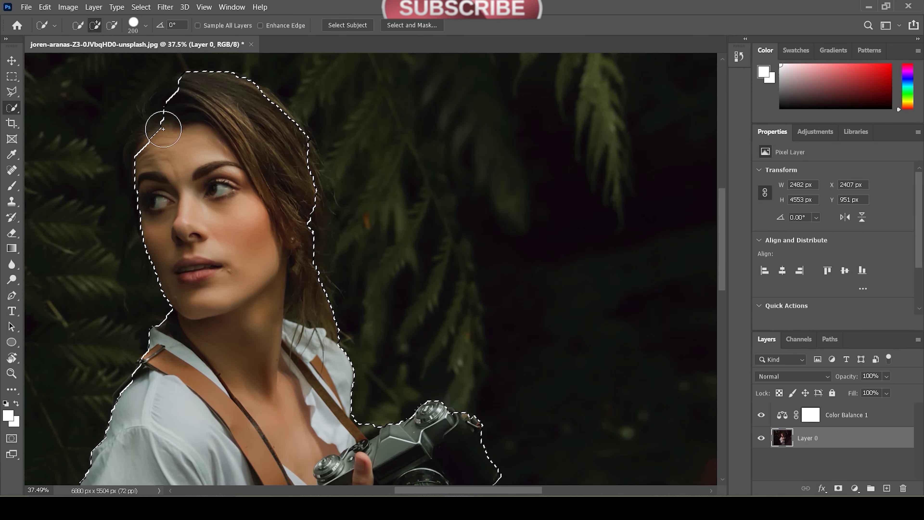
mouse_move(182, 97)
left_mouse_down()
mouse_move(152, 117)
mouse_move(141, 149)
mouse_move(150, 190)
mouse_move(245, 184)
left_mouse_up()
mouse_move(252, 105)
left_mouse_down()
mouse_move(278, 141)
mouse_move(303, 244)
left_mouse_up()
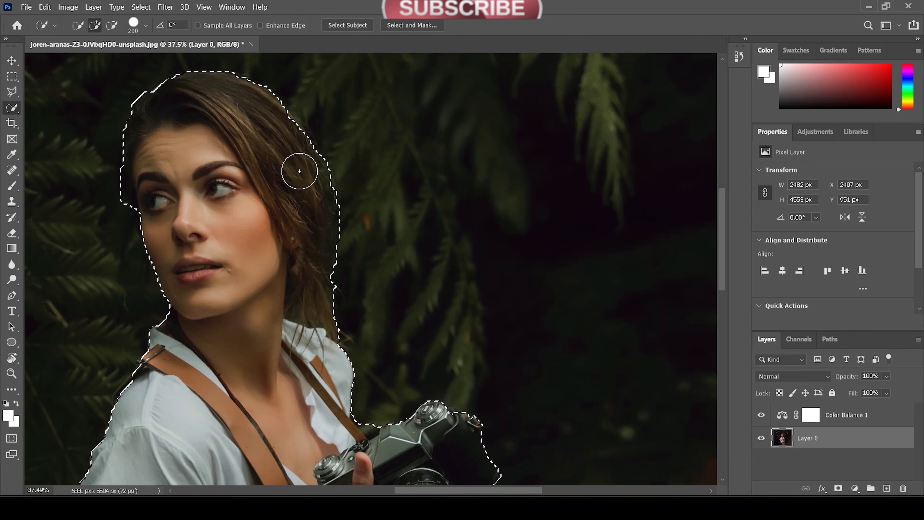
scroll(289, 191, "down", 3)
scroll(289, 192, "down", 1)
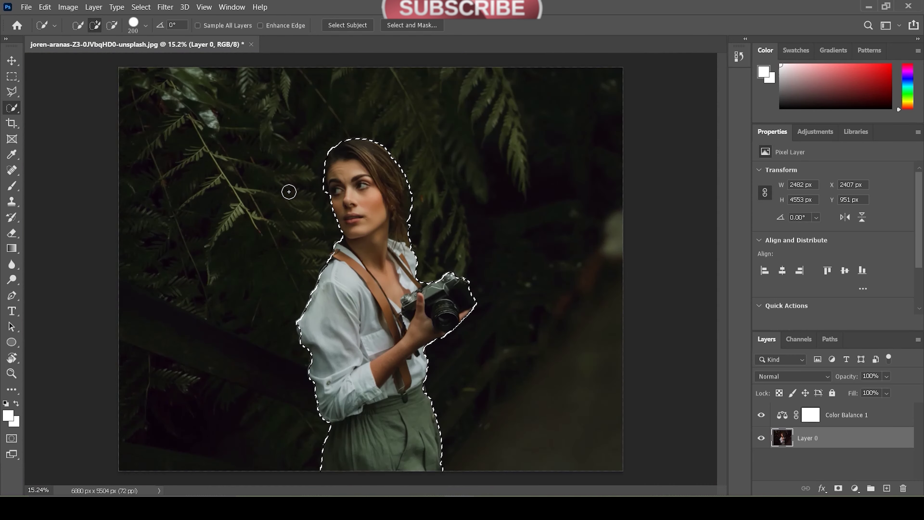
scroll(289, 191, "down", 1)
scroll(289, 191, "down", 2)
scroll(459, 287, "down", 2)
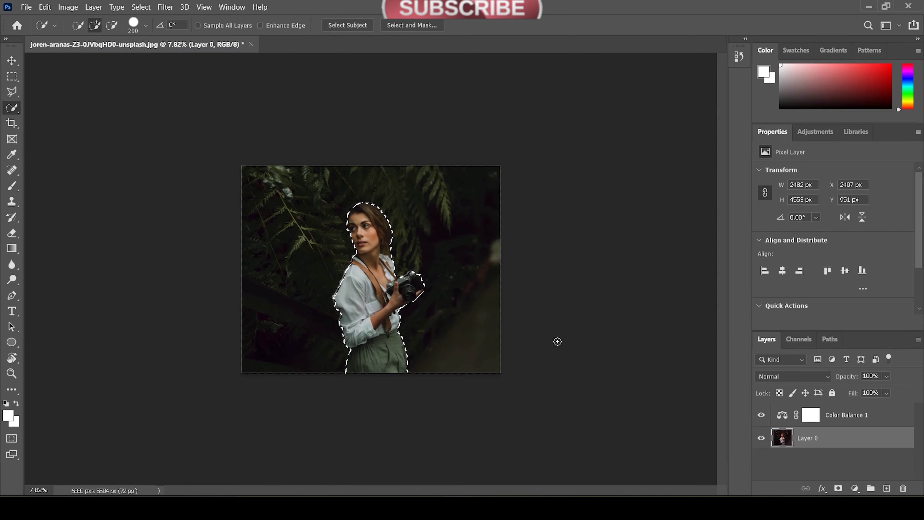
Copy the selected woman to Layer 1, duplicate it as Layer 1 copy, and select Layer 0.
key("ctrl+j")
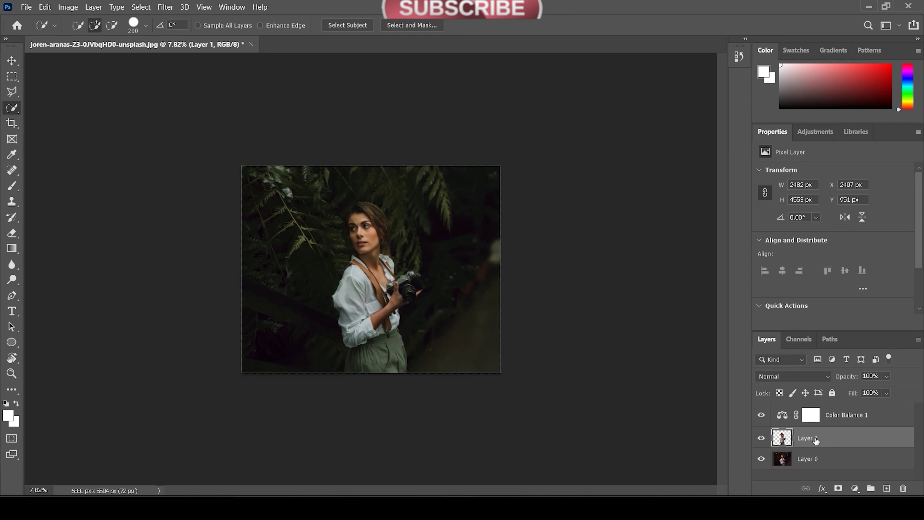
key("ctrl+j")
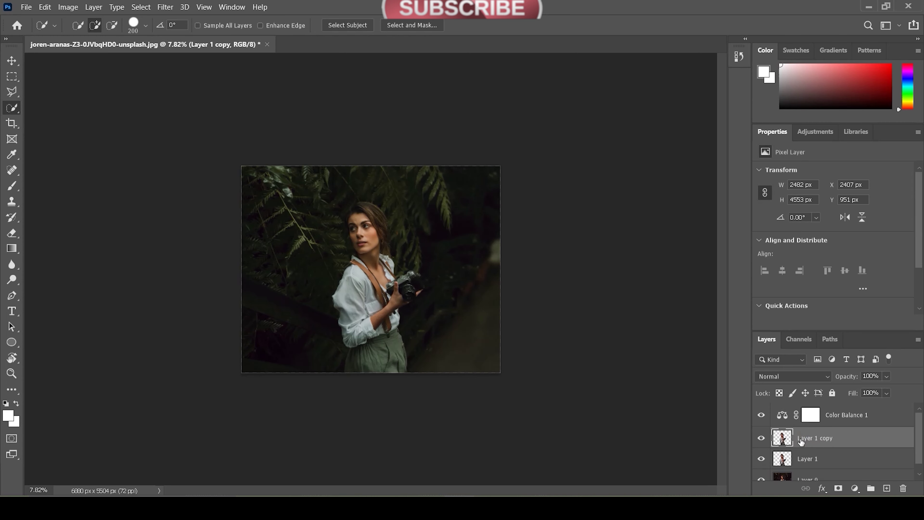
left_click(803, 473)
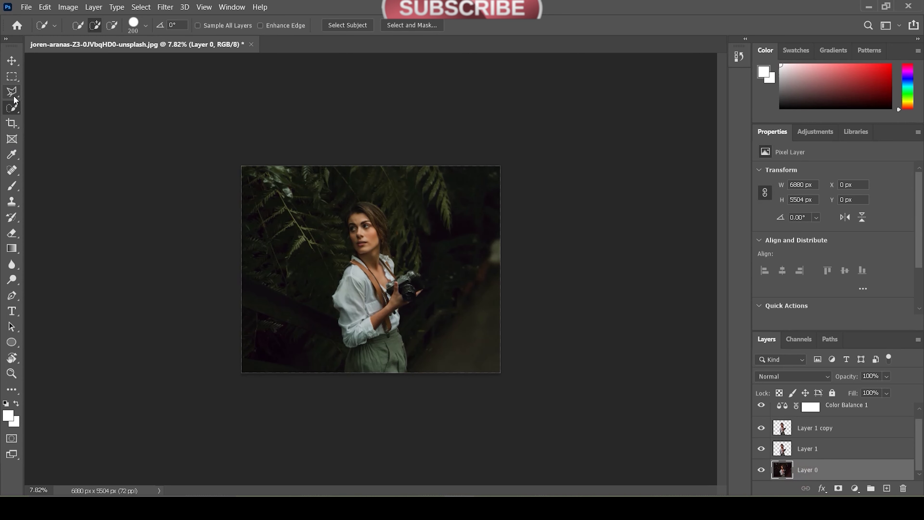
Select the woman's body, shirt, trousers, strap and camera on Layer 0, restarting once after a spill.
left_click_drag(355, 227, 375, 207)
left_click_drag(408, 279, 394, 357)
key("ctrl+d")
mouse_move(365, 310)
left_mouse_down()
mouse_move(355, 340)
mouse_move(362, 367)
left_mouse_up()
mouse_move(390, 305)
left_mouse_down()
mouse_move(408, 281)
mouse_move(400, 291)
mouse_move(386, 263)
left_mouse_up()
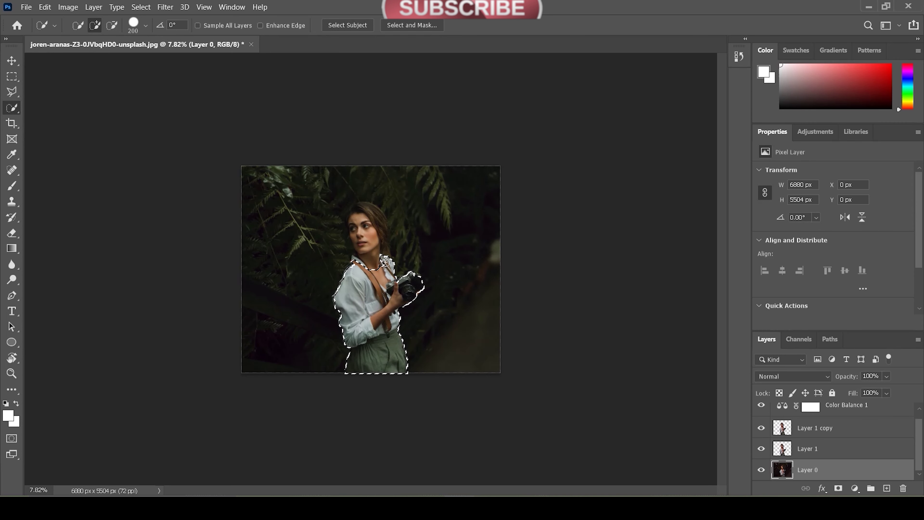
Add and refine the right side and top-left of her hair in the selection.
left_click_drag(371, 213, 380, 243)
scroll(380, 242, "up", 1)
scroll(382, 242, "up", 1)
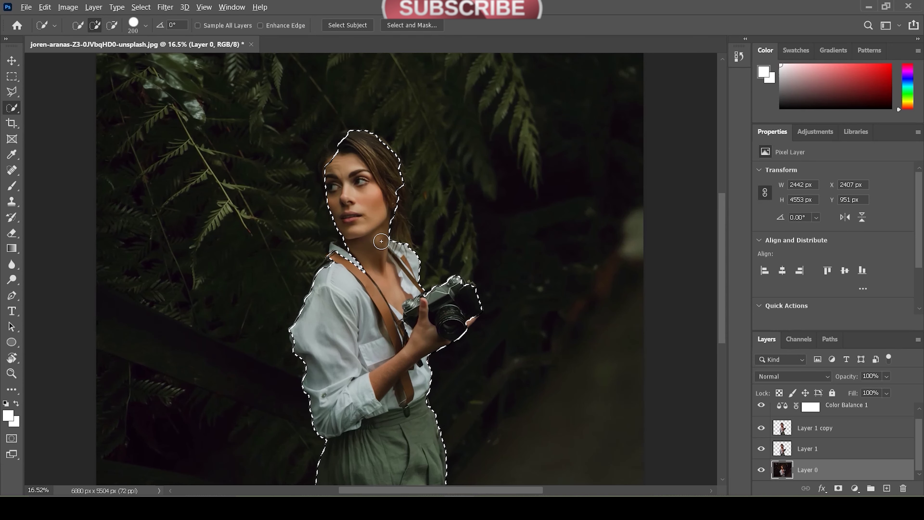
scroll(382, 242, "up", 1)
mouse_move(385, 196)
left_mouse_down()
mouse_move(394, 223)
mouse_move(338, 201)
left_mouse_up()
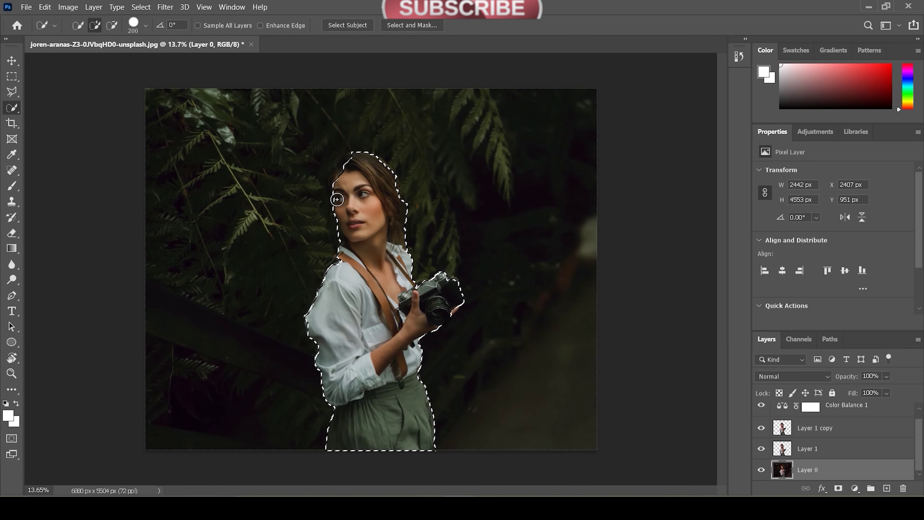
left_click_drag(344, 167, 378, 242)
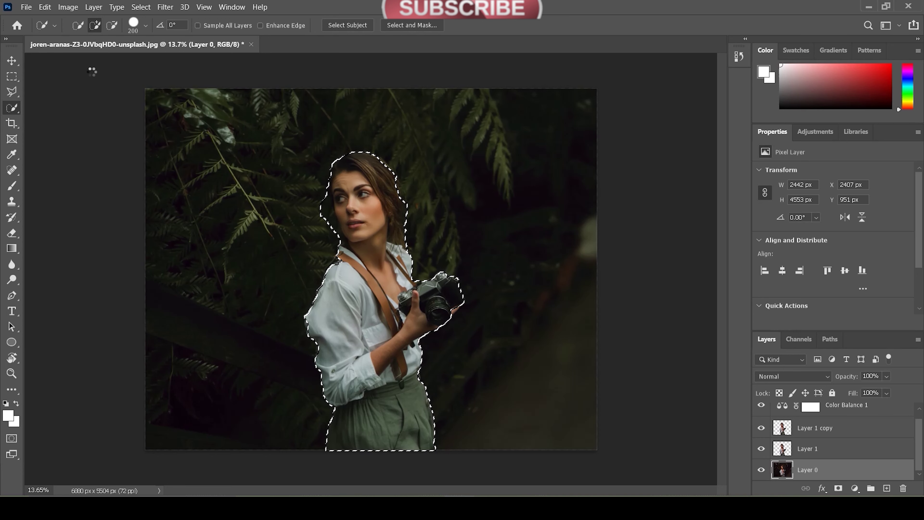
left_click(44, 7)
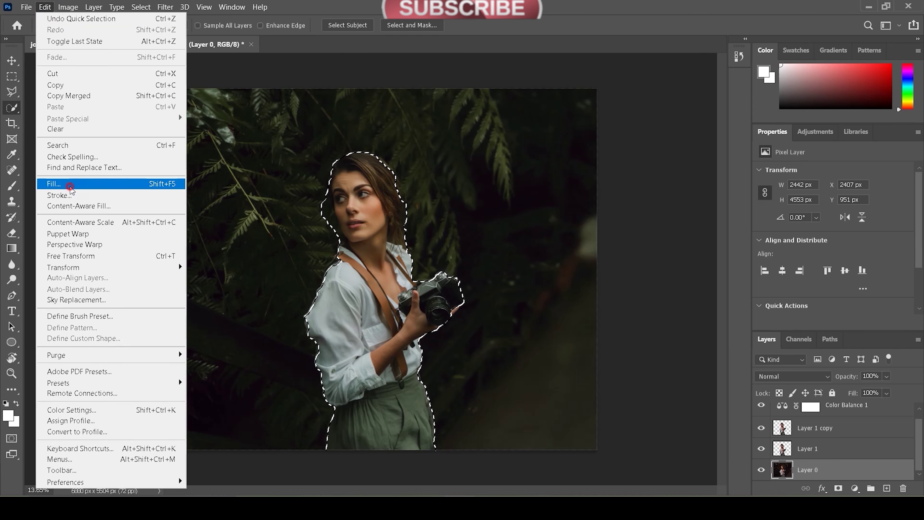
Content-aware fill the woman out of Layer 0, hide both woman layers, and clear the selection.
left_click(69, 185)
left_click(537, 126)
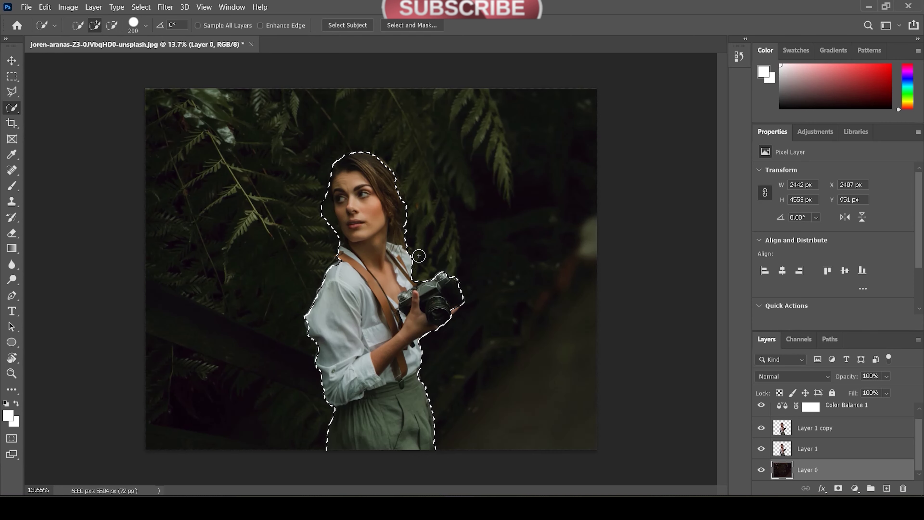
left_click(761, 449)
left_click(762, 427)
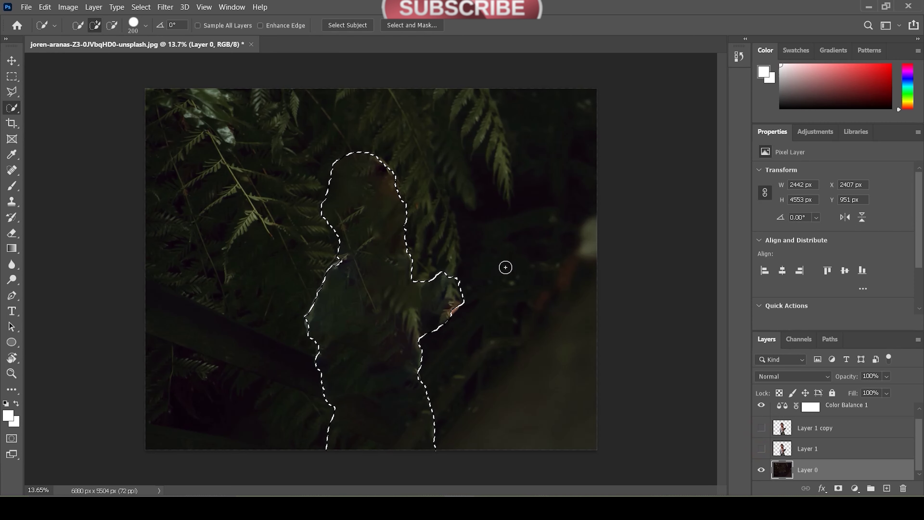
key("ctrl+d")
scroll(493, 277, "down", 3)
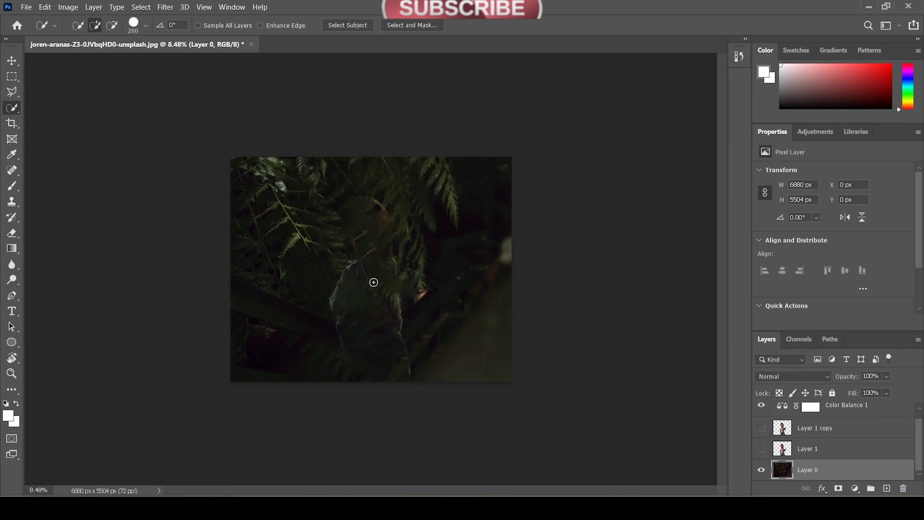
scroll(518, 369, "up", 1)
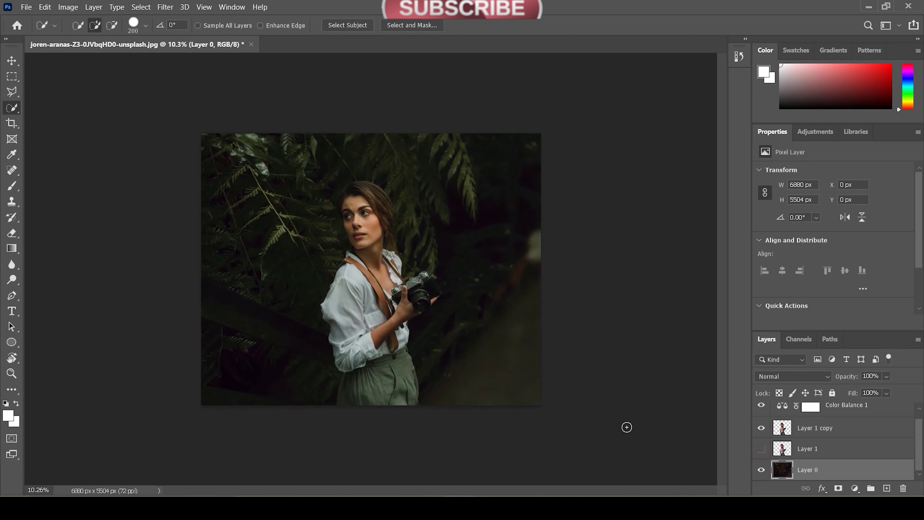
Make Layer 1 active and open Filter > Liquify on it.
left_click(811, 452)
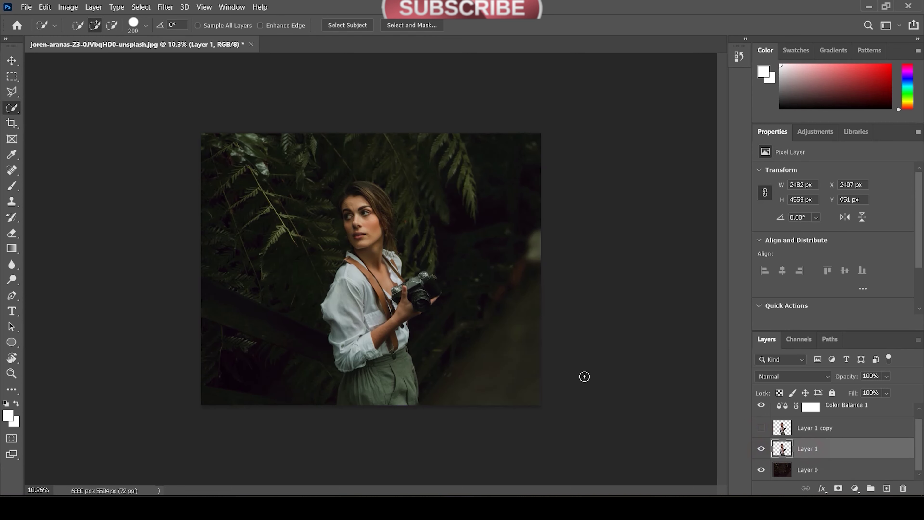
left_click(168, 8)
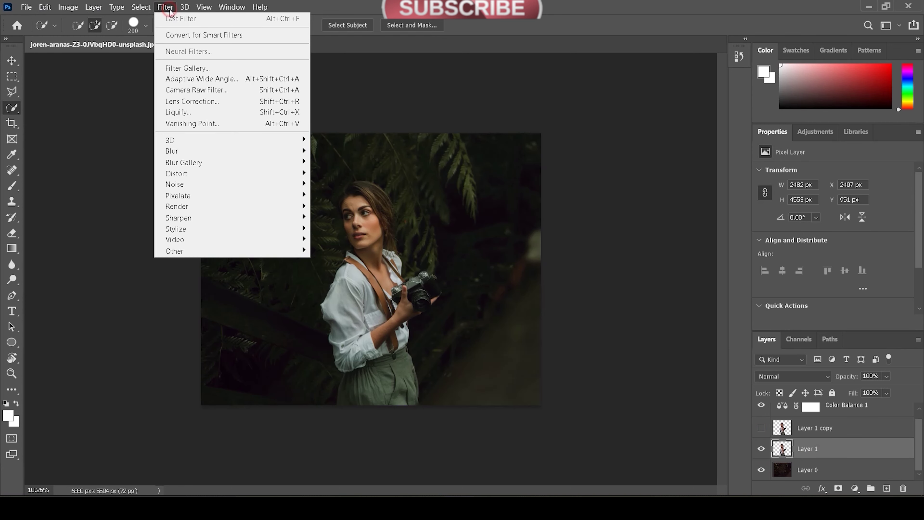
left_click(195, 112)
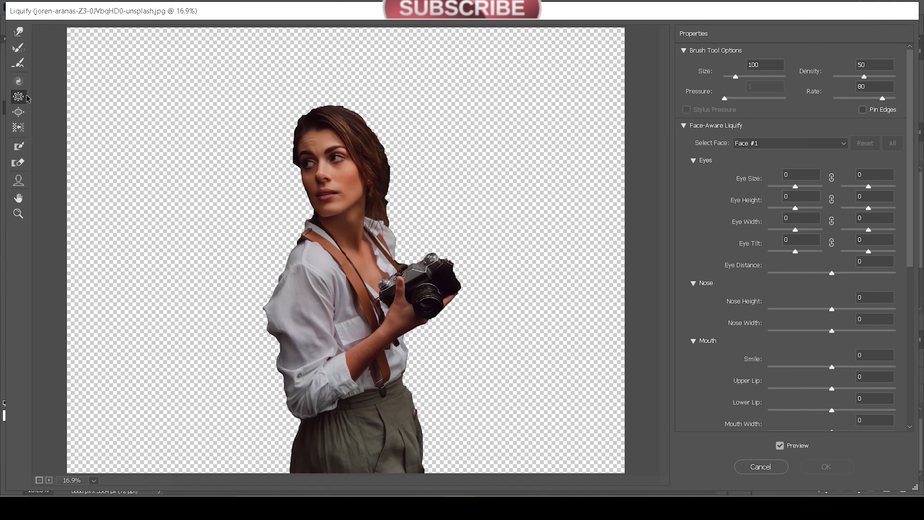
With a 1200 Forward Warp brush, smear the face, hair and collar up and left.
left_click(18, 35)
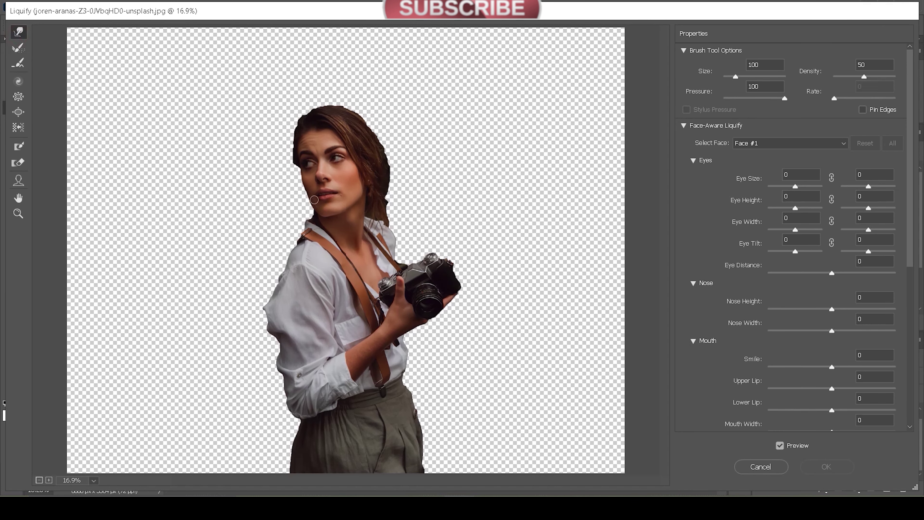
key("bracketright")
key("bracketright")
key("bracketright")
key("bracketright")
key("bracketright")
key("bracketright")
key("bracketright")
left_click_drag(291, 200, 222, 140)
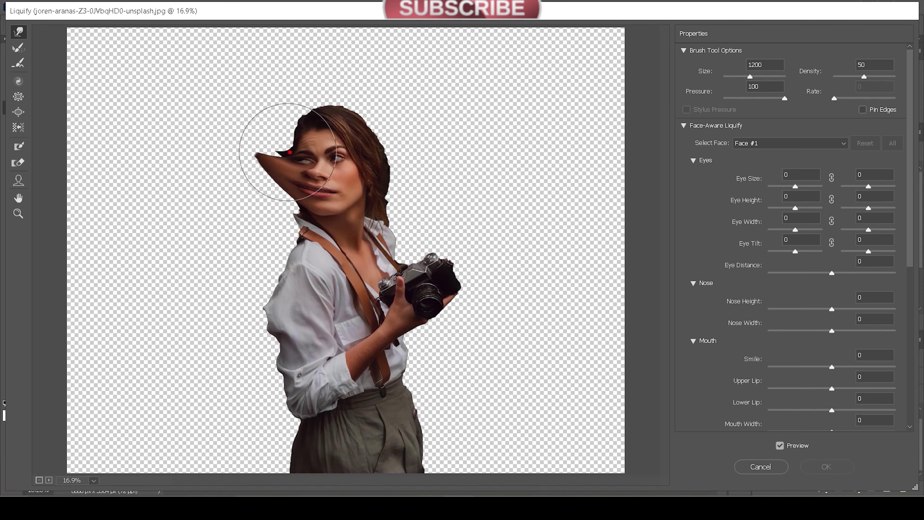
left_click_drag(279, 155, 227, 62)
left_click_drag(248, 109, 309, 83)
mouse_move(302, 172)
left_mouse_down()
mouse_move(200, 93)
mouse_move(238, 26)
left_mouse_up()
mouse_move(260, 207)
left_mouse_down()
mouse_move(235, 212)
mouse_move(165, 185)
left_mouse_up()
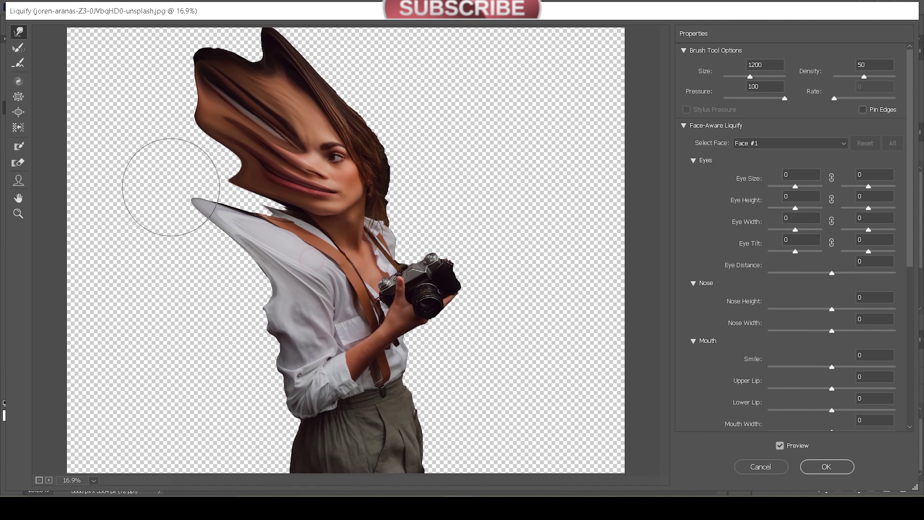
left_click_drag(270, 219, 157, 182)
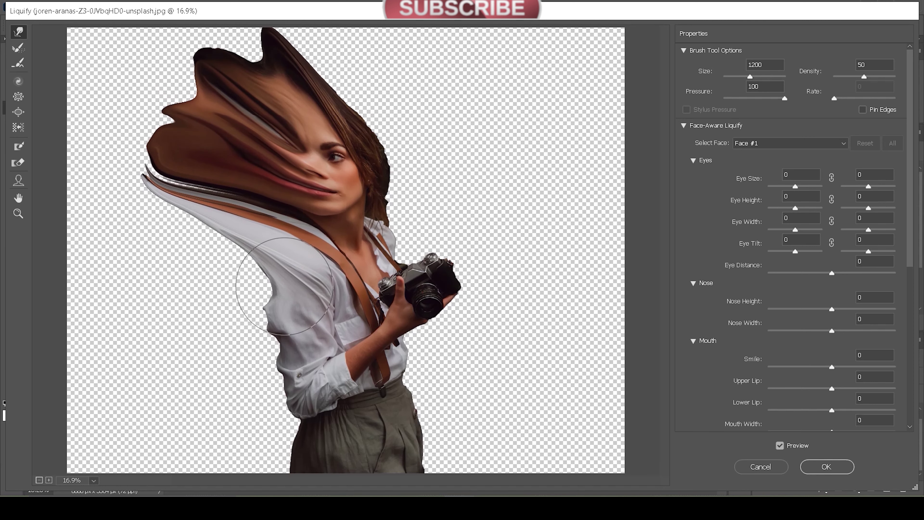
Sweep the sleeve, lower shirt and trousers far left into long streaks.
mouse_move(243, 305)
left_mouse_down()
mouse_move(93, 268)
mouse_move(147, 359)
left_mouse_up()
left_click_drag(288, 302, 83, 382)
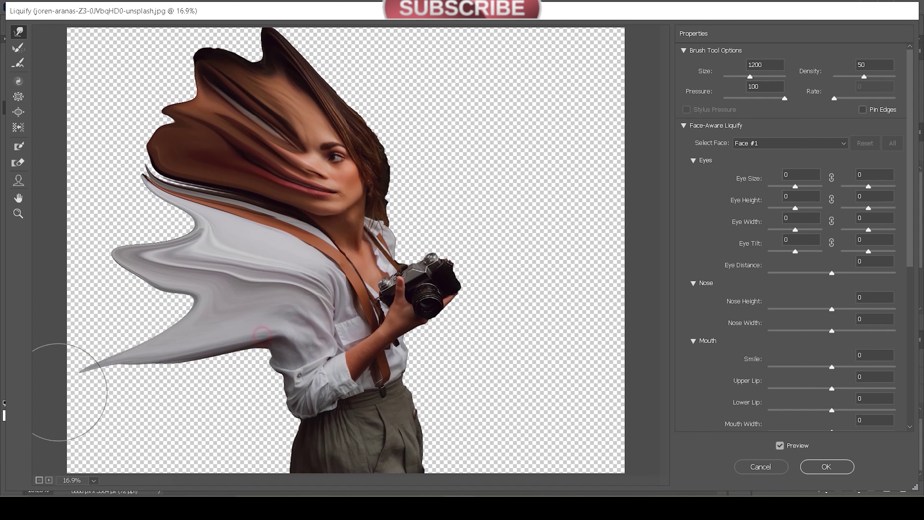
left_click_drag(281, 346, 124, 392)
mouse_move(298, 404)
left_mouse_down()
mouse_move(124, 412)
mouse_move(122, 448)
left_mouse_up()
left_click_drag(291, 430, 91, 452)
left_click_drag(262, 412, 72, 397)
left_click_drag(254, 364, 175, 306)
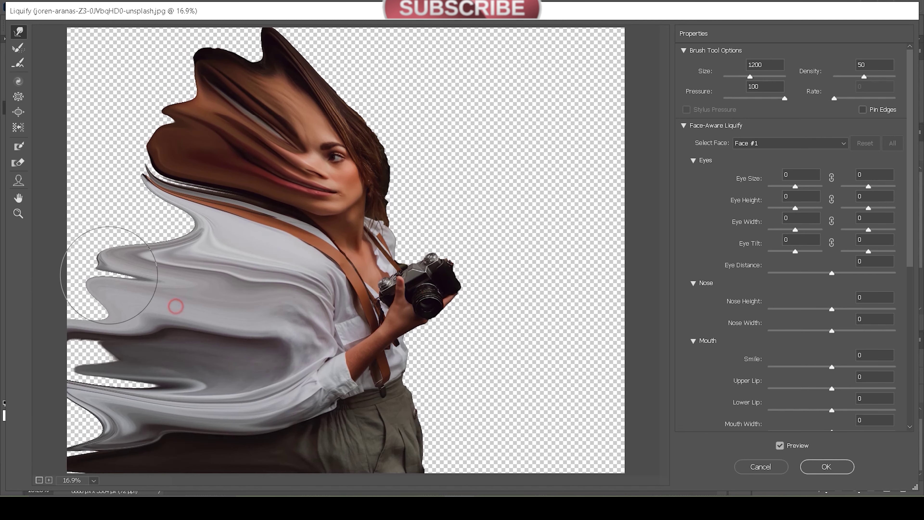
Push the upper sleeve, shoulder and hair left and upward, then apply the warp.
left_click_drag(288, 262, 114, 206)
left_click_drag(291, 218, 93, 165)
mouse_move(309, 164)
left_mouse_down()
mouse_move(161, 102)
mouse_move(204, 32)
left_mouse_up()
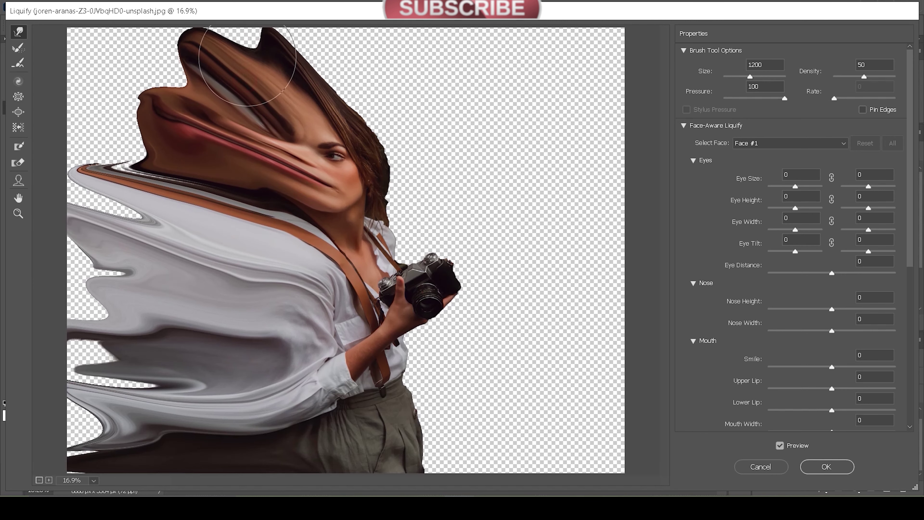
left_click_drag(237, 120, 262, 33)
left_click_drag(299, 120, 320, 44)
mouse_move(321, 110)
left_mouse_down()
mouse_move(336, 38)
mouse_move(204, 73)
left_mouse_up()
left_click_drag(254, 91, 165, 124)
left_click_drag(226, 120, 95, 139)
left_click_drag(206, 155, 80, 105)
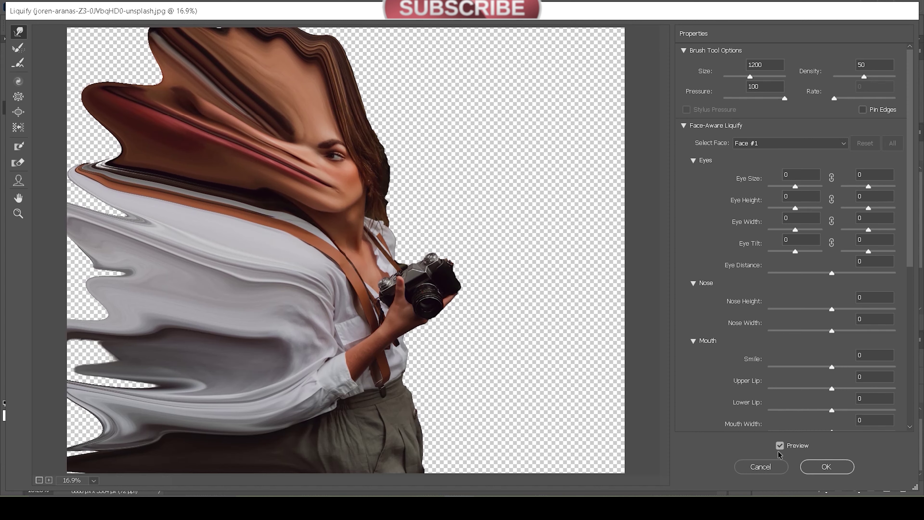
left_click(830, 474)
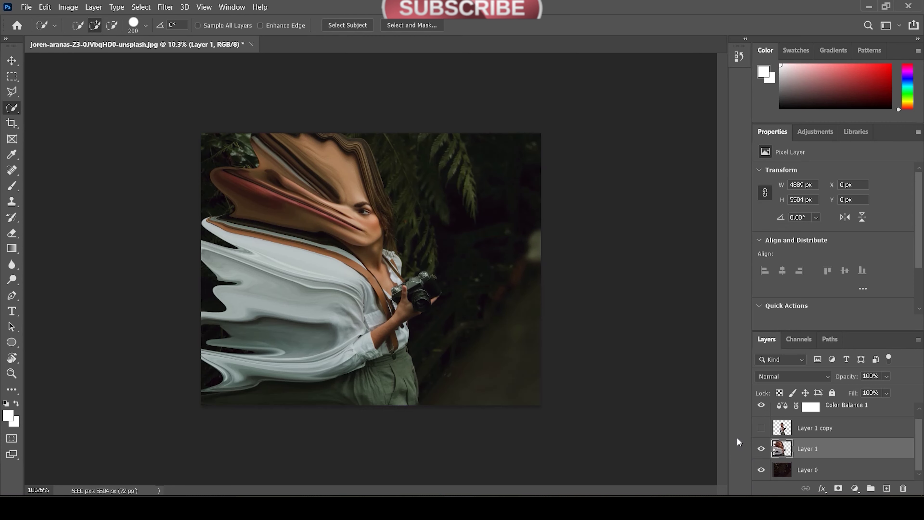
Show the unwarped Layer 1 copy again and give Layer 1 a black mask hiding its streaks.
left_click(761, 429)
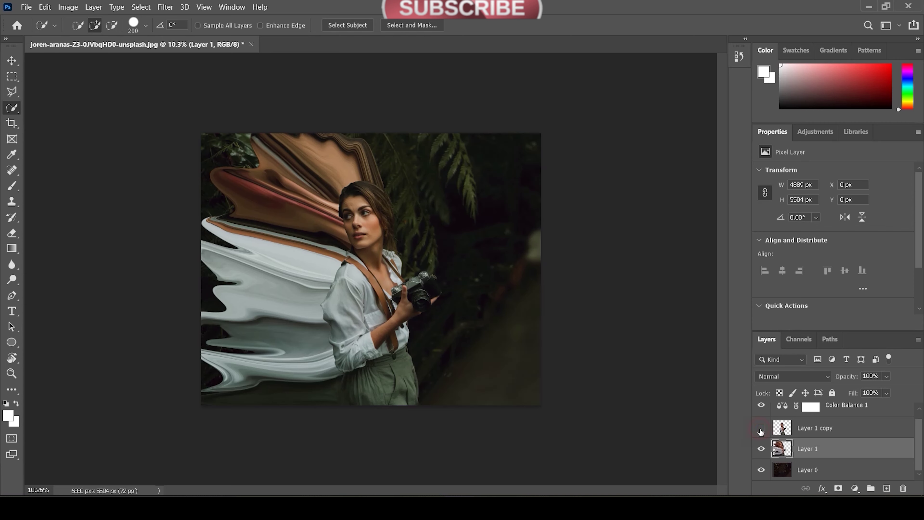
left_click(762, 429)
left_click(761, 430)
key("ctrl+plus")
key("ctrl+plus")
key("ctrl+minus")
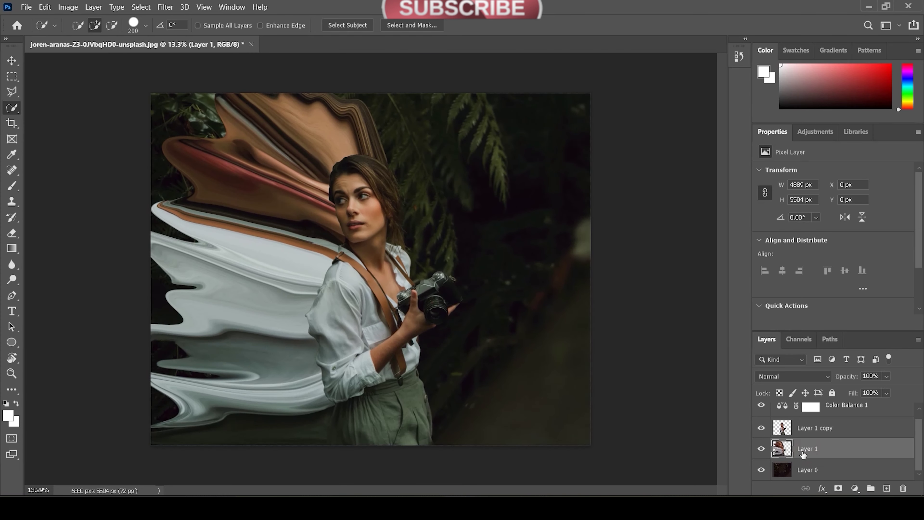
left_click(838, 488, "alt")
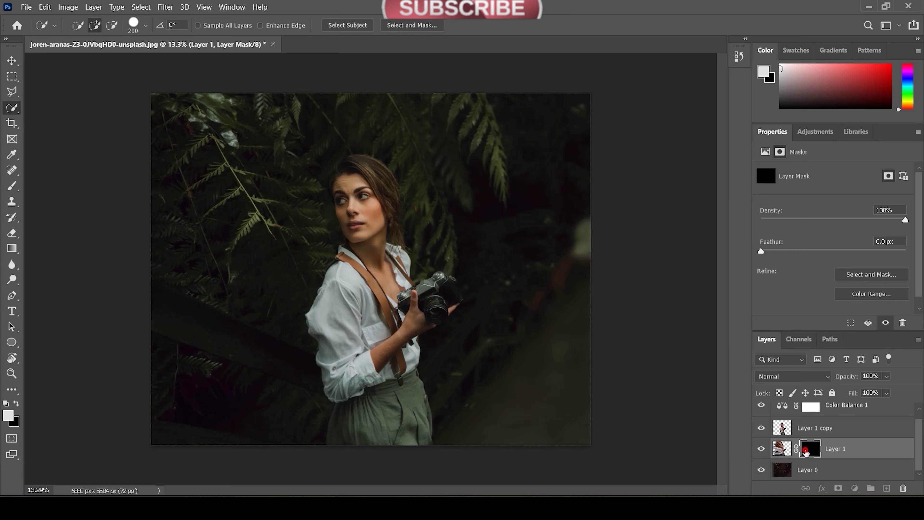
Paint scattered fragments into Layer 1's mask along the woman's left side with a 100% opacity brush.
key("b")
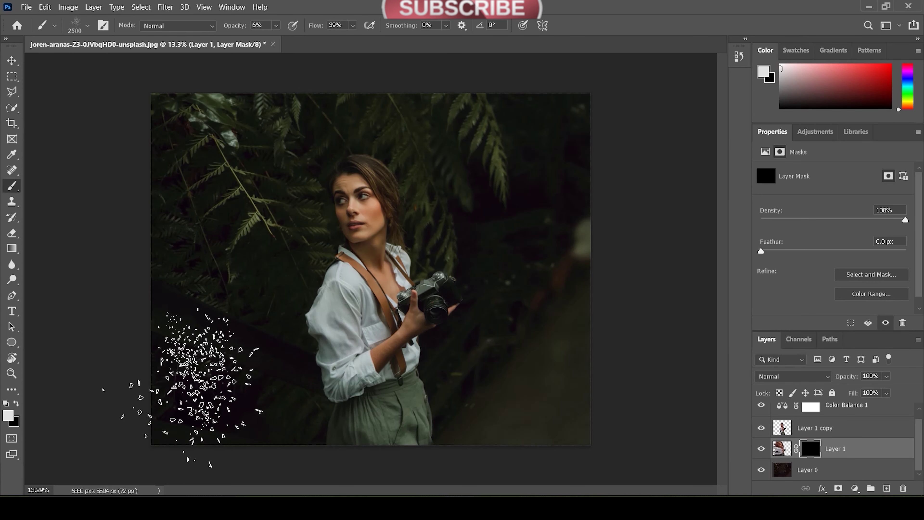
left_click(277, 25)
left_click_drag(285, 39, 337, 39)
left_click(279, 404)
mouse_move(279, 404)
left_mouse_down()
mouse_move(211, 398)
mouse_move(303, 302)
mouse_move(280, 397)
left_mouse_up()
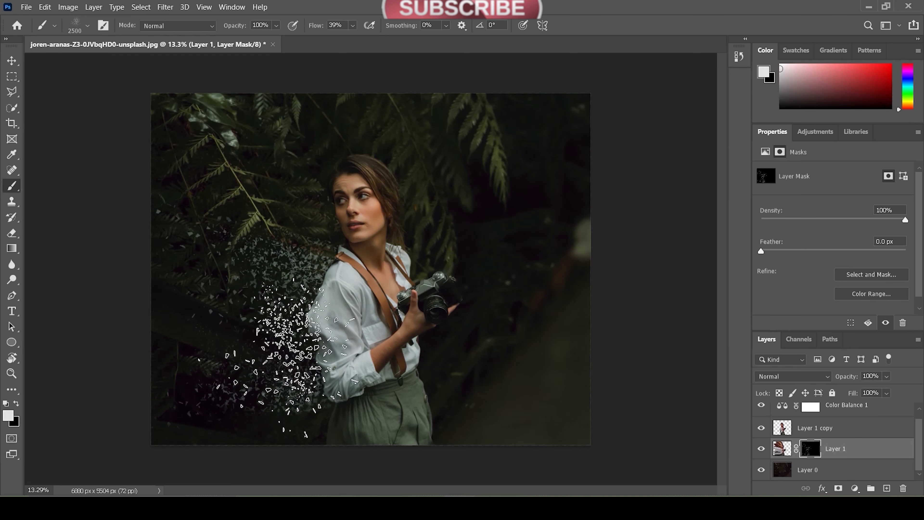
key("bracketright")
key("bracketright")
key("bracketright")
mouse_move(277, 360)
left_mouse_down()
mouse_move(228, 346)
mouse_move(171, 401)
mouse_move(273, 408)
mouse_move(271, 266)
mouse_move(247, 175)
mouse_move(360, 226)
mouse_move(307, 298)
left_mouse_up()
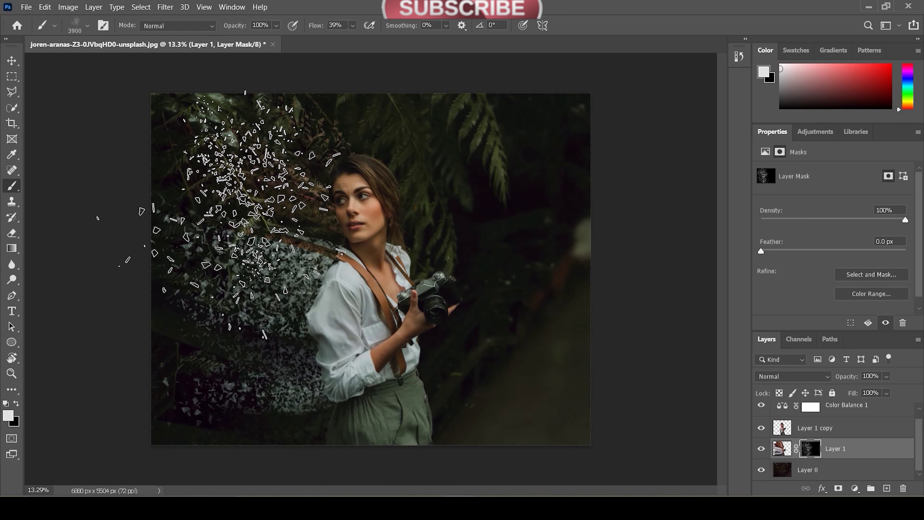
key("bracketleft")
key("bracketleft")
key("bracketleft")
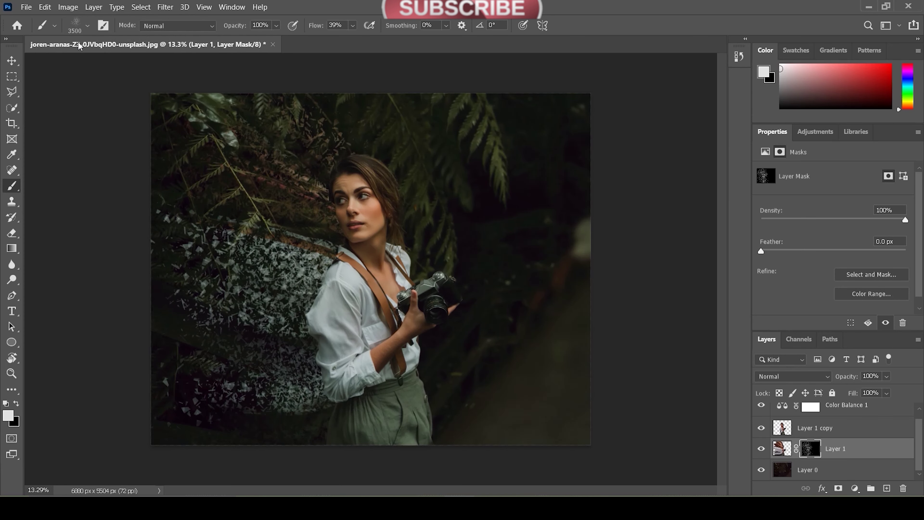
Switch to a different Dispersion brush and stamp fragments above the shoulder and down her left side.
left_click(88, 26)
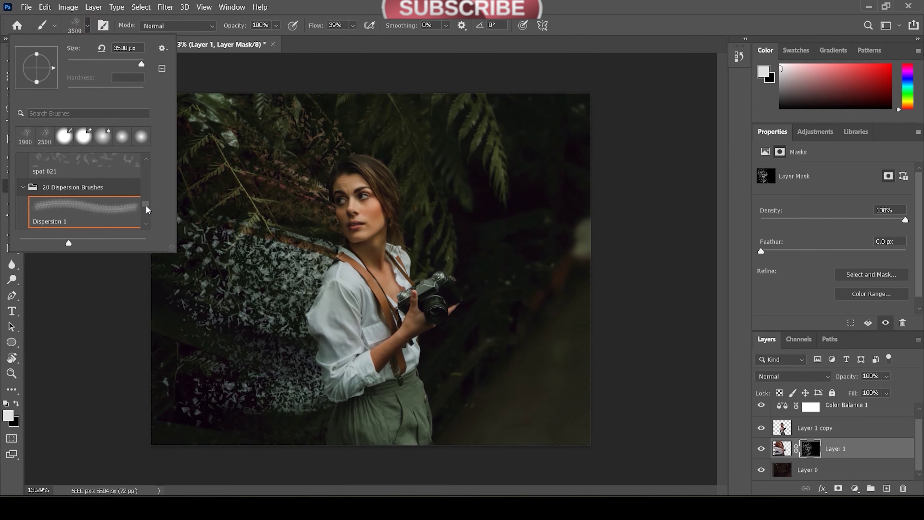
scroll(147, 210, "down", 2)
left_click(84, 207)
key("Return")
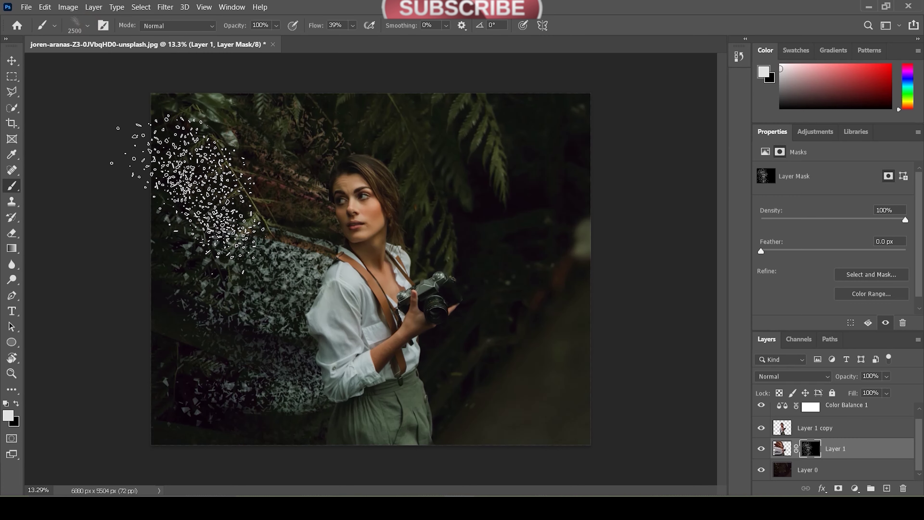
left_click(297, 169)
mouse_move(257, 226)
left_mouse_down()
mouse_move(204, 467)
mouse_move(313, 237)
mouse_move(286, 296)
left_mouse_up()
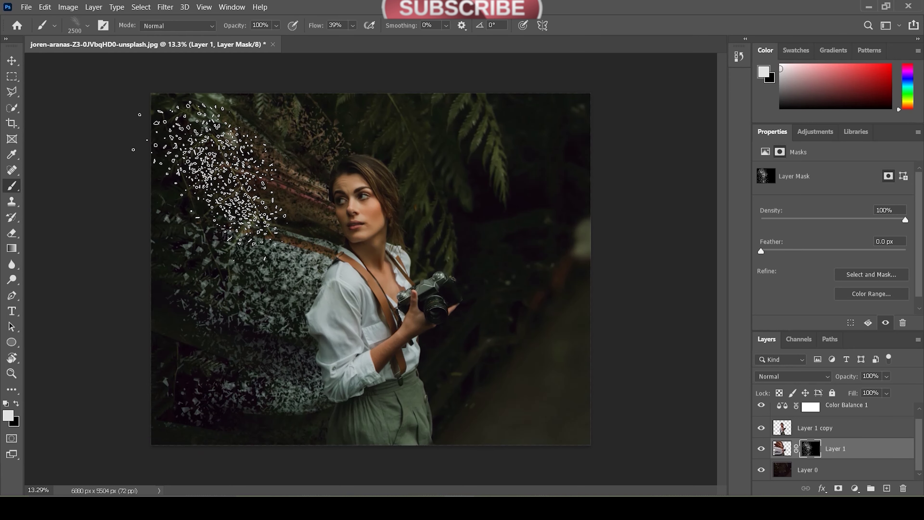
Erase stray fragments from Layer 1's mask over the ferns and toward the shirt.
key("e")
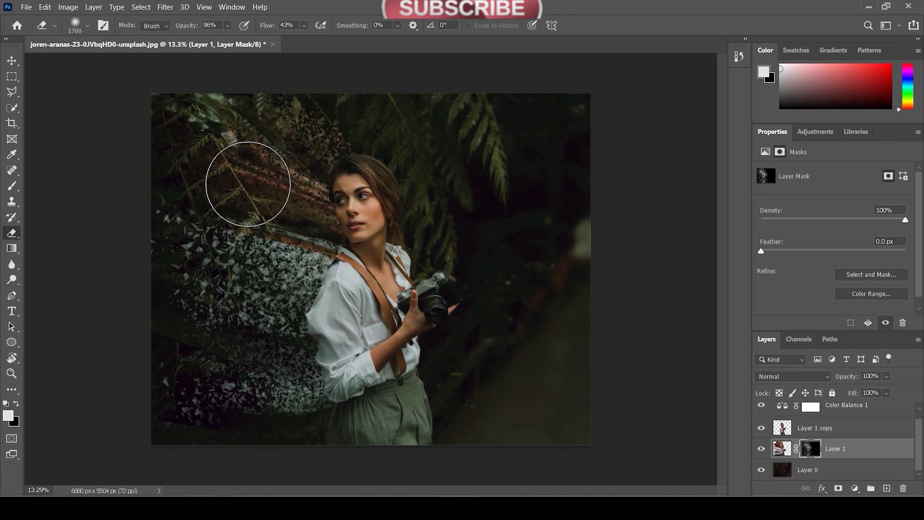
left_click_drag(244, 229, 257, 192)
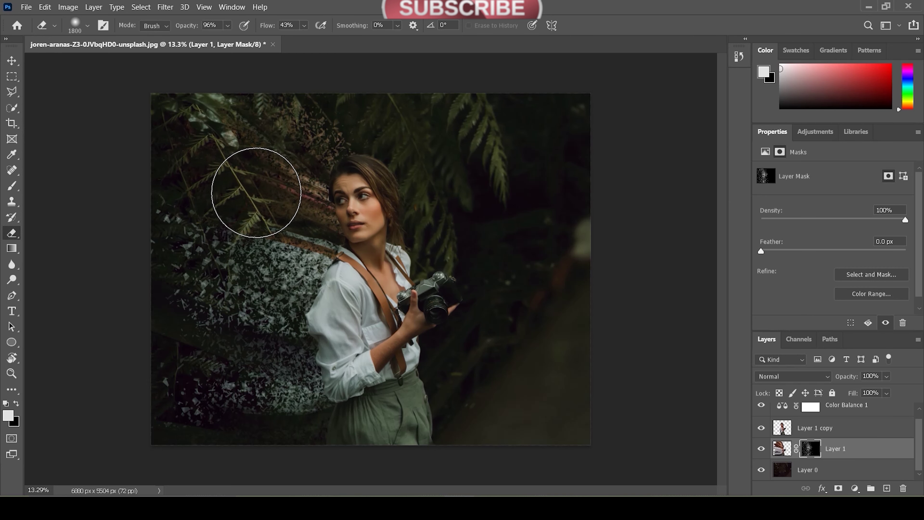
left_click_drag(207, 260, 289, 284)
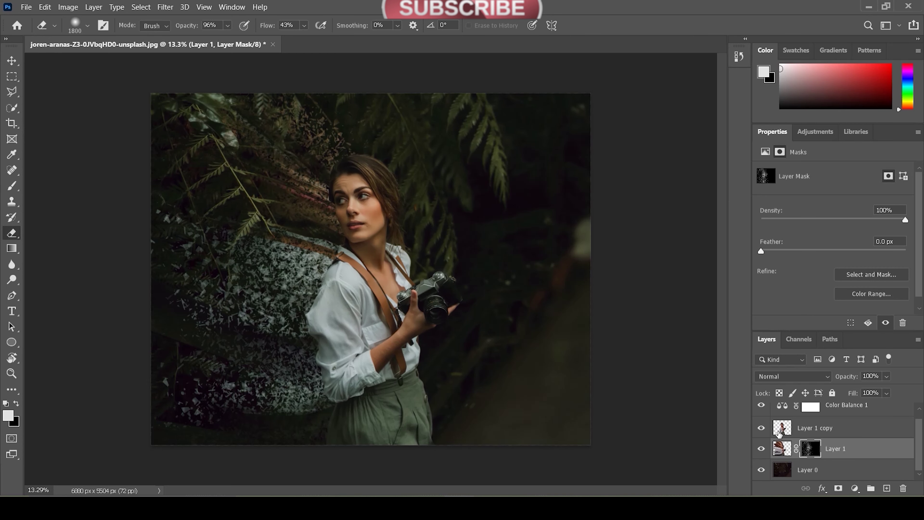
left_click(782, 429)
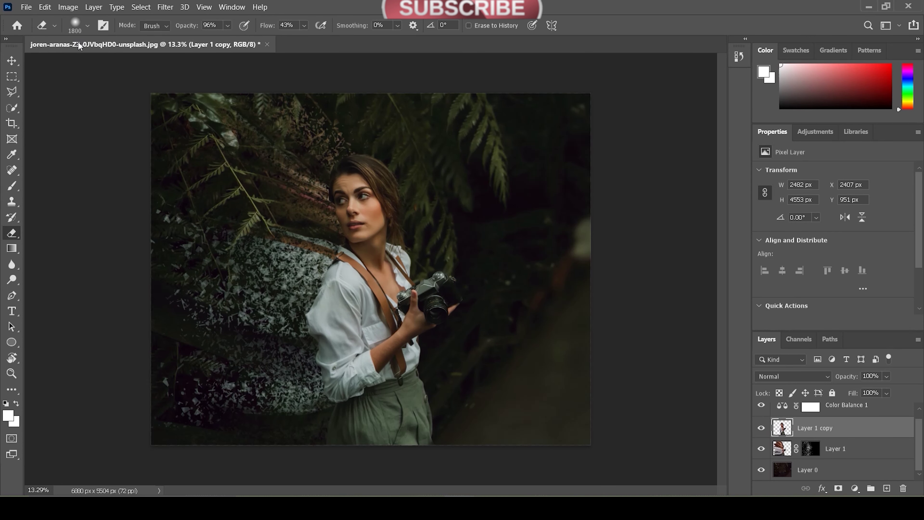
Set the Eraser to the Dispersion 14 brush at 2500 px.
left_click(87, 26)
left_click_drag(146, 166, 148, 215)
left_click(81, 214)
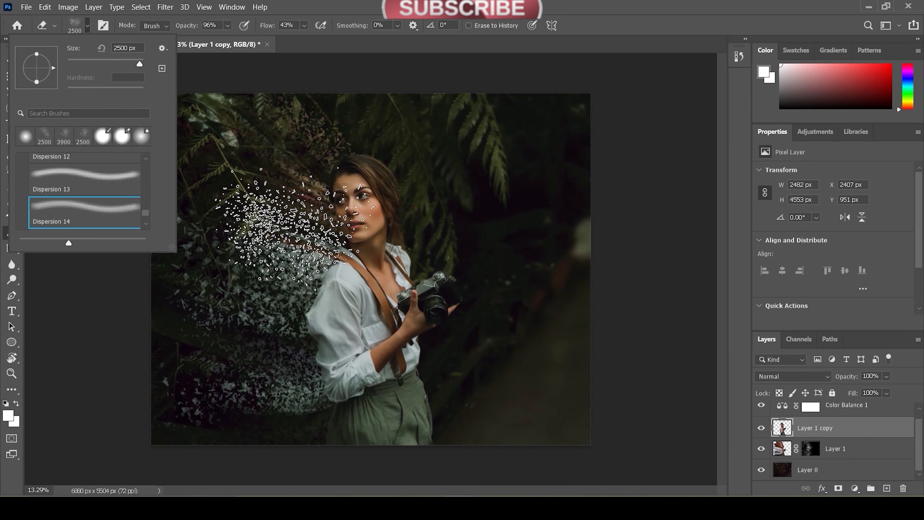
left_click(87, 26)
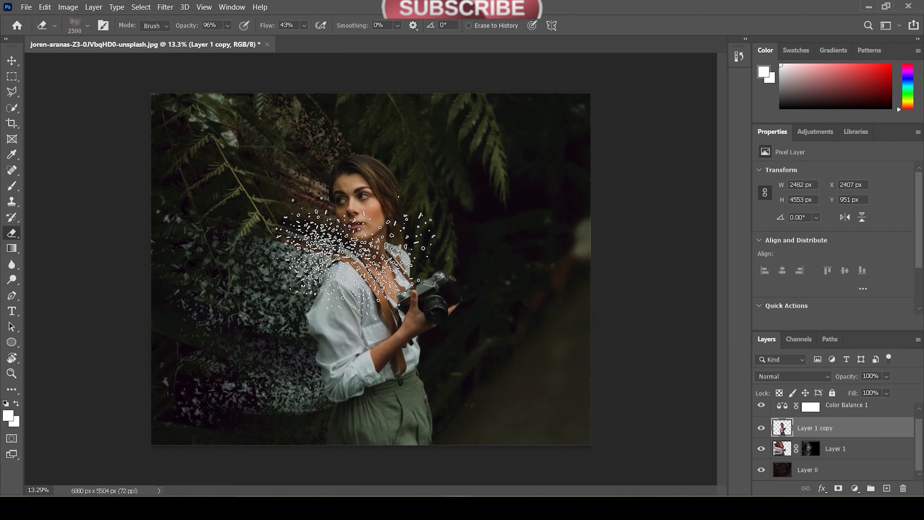
scroll(367, 259, "up", 2)
Erase dispersion shards from the woman's left side, dismissing the scratch-disk error.
left_click(280, 219)
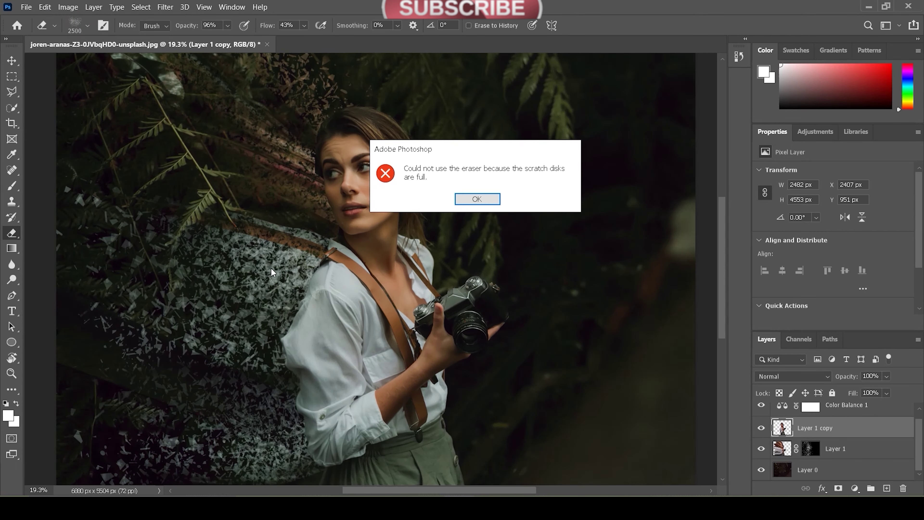
left_click(477, 199)
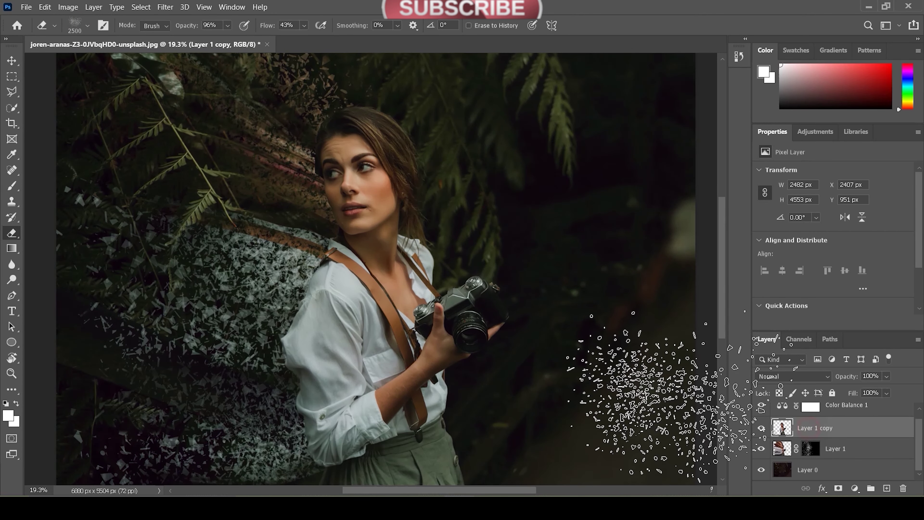
left_click_drag(211, 237, 218, 189)
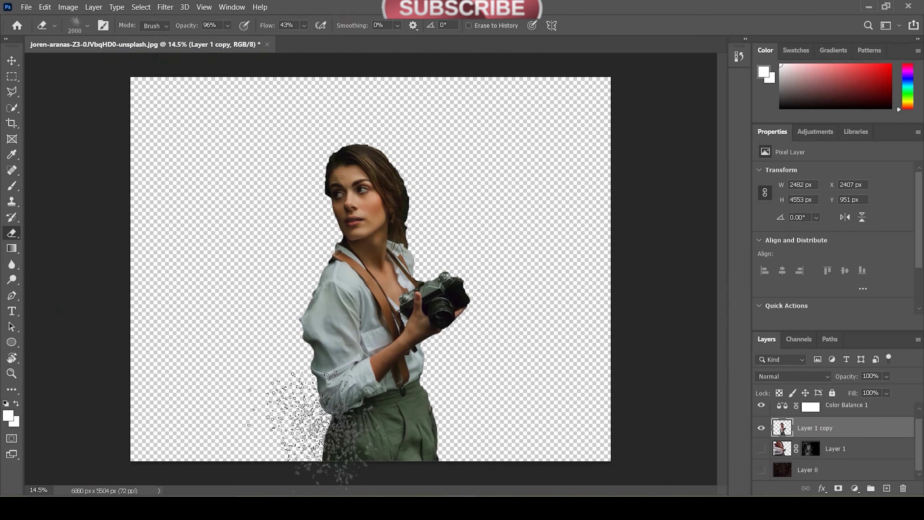
Erase dispersion shards down the shirt and trousers, undoing one stroke and resizing the brush to 1300 px.
mouse_move(328, 389)
left_mouse_down()
mouse_move(338, 397)
mouse_move(303, 281)
left_mouse_up()
key("bracketright")
key("bracketright")
key("bracketright")
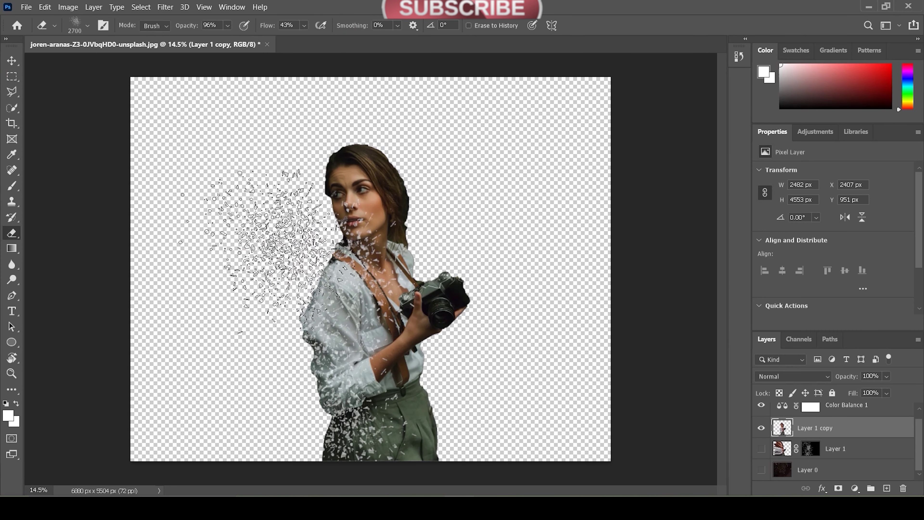
key("ctrl+z")
mouse_move(291, 285)
left_mouse_down()
mouse_move(309, 331)
mouse_move(279, 389)
left_mouse_up()
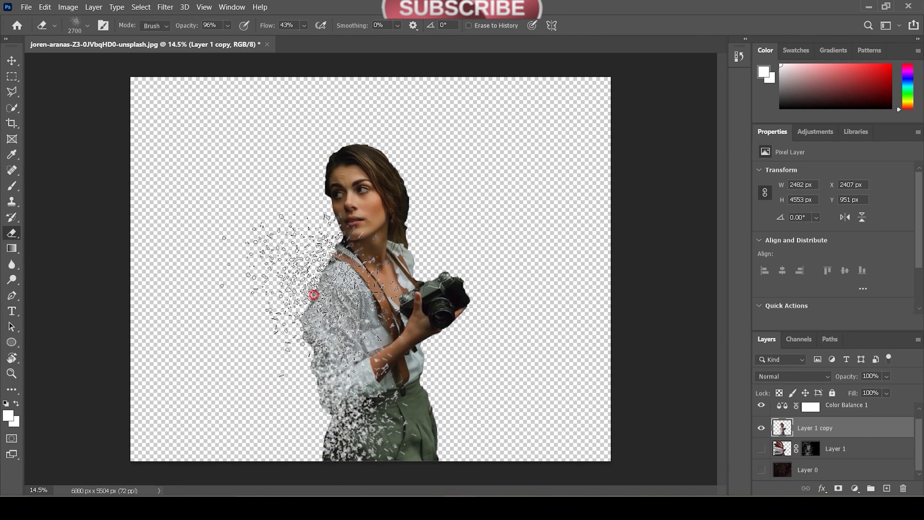
key("bracketright")
key("bracketright")
key("bracketright")
key("bracketleft")
key("bracketleft")
key("bracketleft")
key("bracketleft")
key("bracketleft")
key("bracketleft")
key("bracketleft")
key("bracketleft")
key("bracketleft")
key("bracketleft")
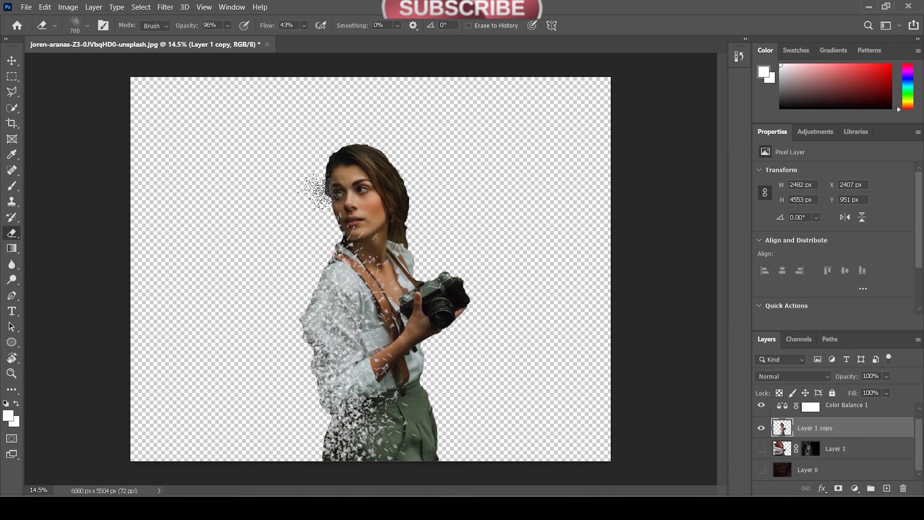
key("bracketright")
key("bracketright")
key("bracketright")
Erase shards beside the face with a 1600 px brush, then show Layer 0 and Layer 1 again.
left_click(317, 239)
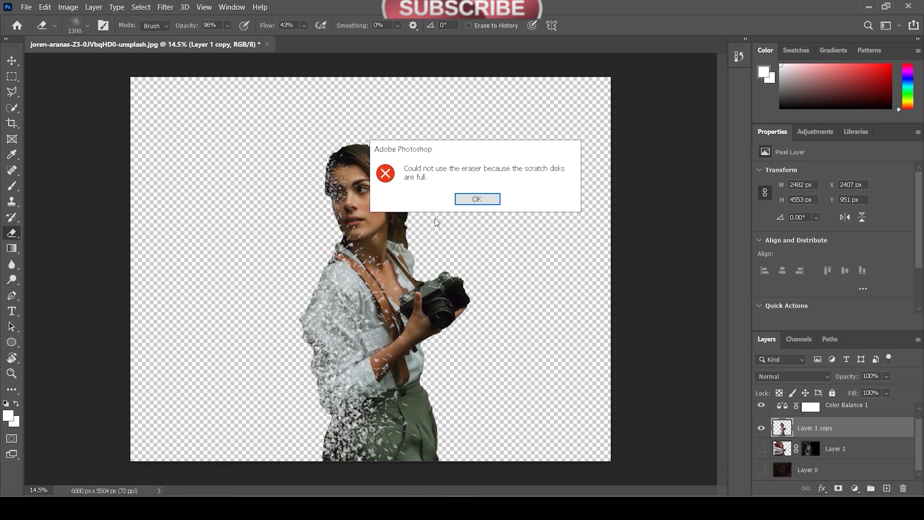
left_click(459, 201)
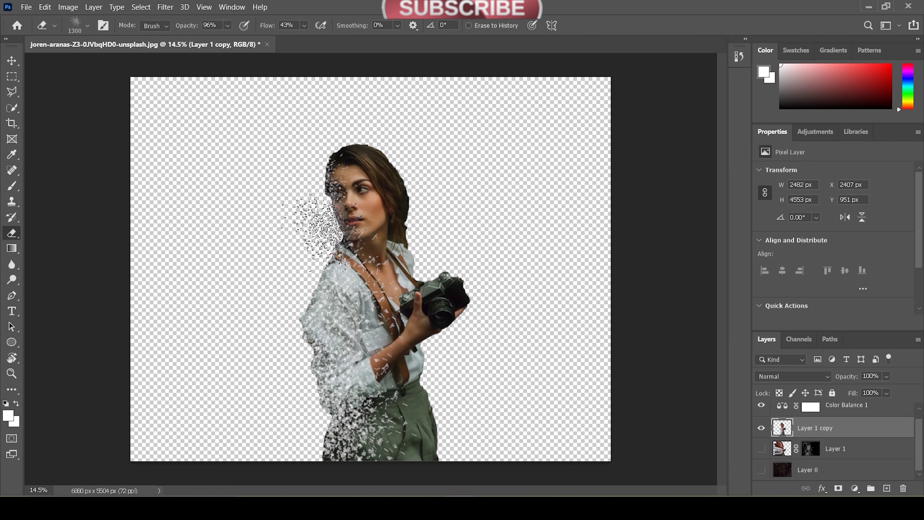
key("bracketright")
key("bracketright")
key("bracketright")
key("bracketleft")
key("bracketleft")
key("bracketleft")
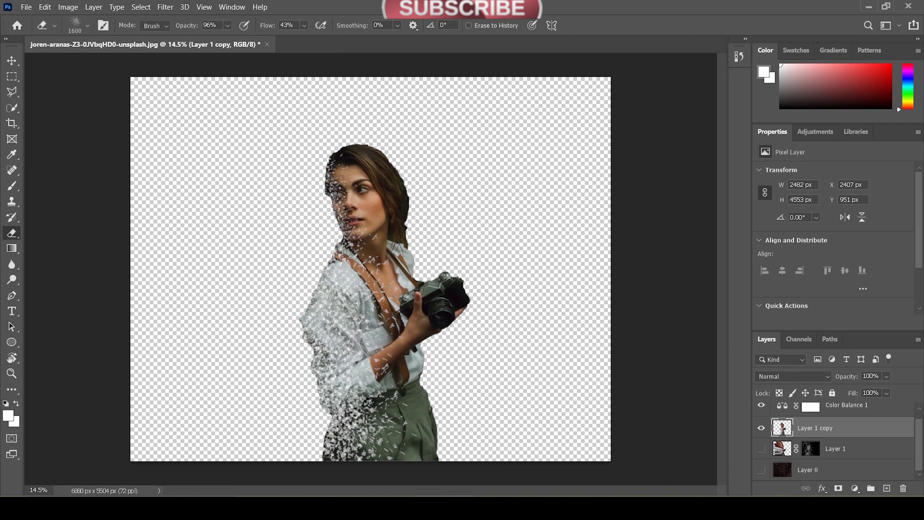
left_click(762, 470)
left_click(761, 450)
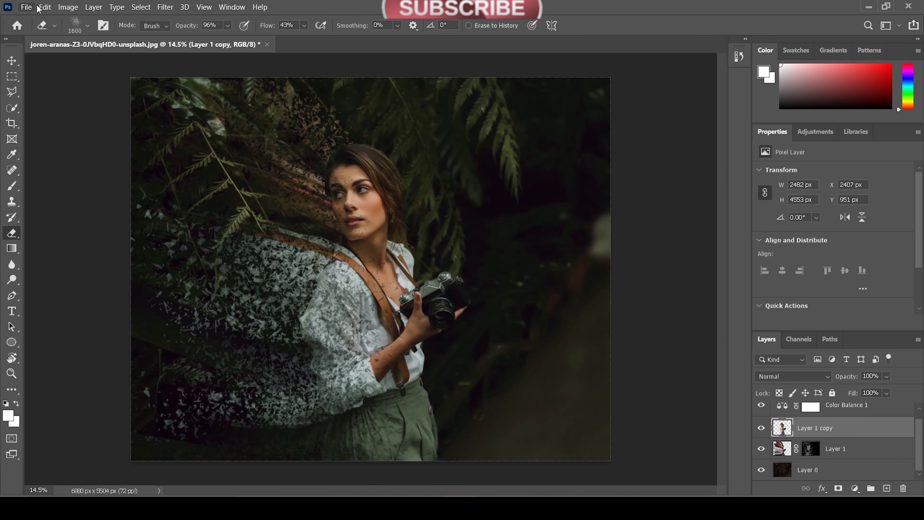
Merge Layer 1 copy, Layer 1 and Layer 0 into one layer, then add a Hue/Saturation adjustment.
left_click(68, 8)
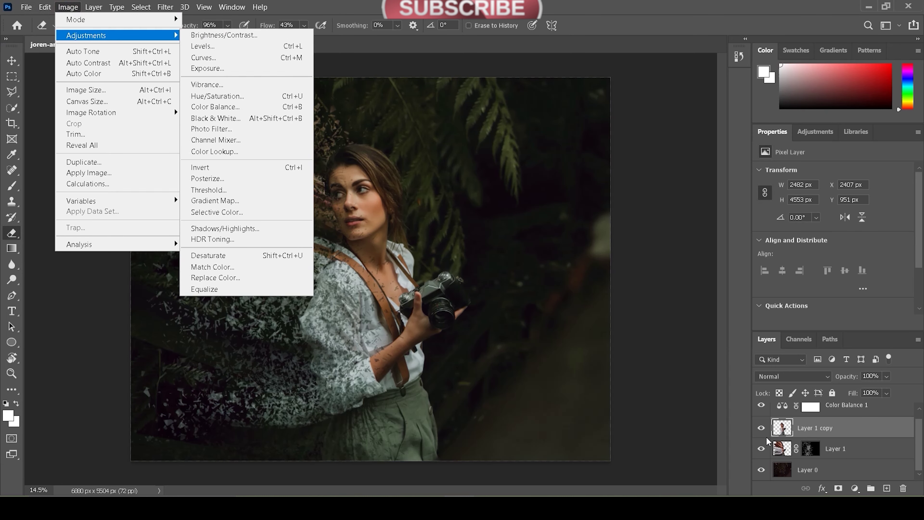
left_click(845, 468)
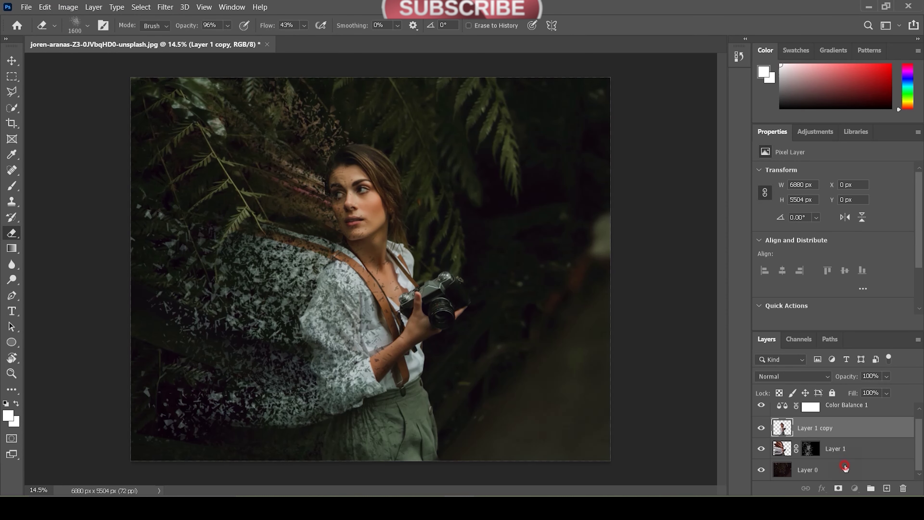
left_click(852, 431, "shift")
right_click(831, 436)
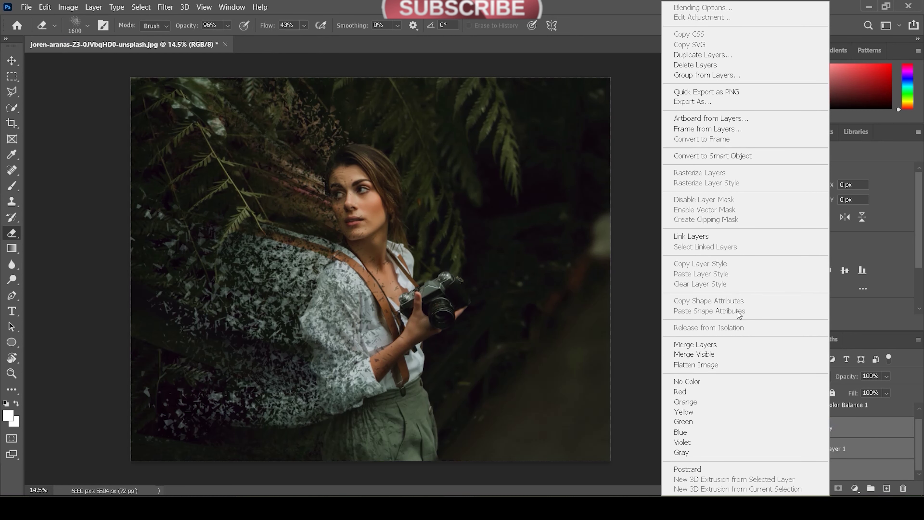
left_click(729, 349)
left_click(854, 489)
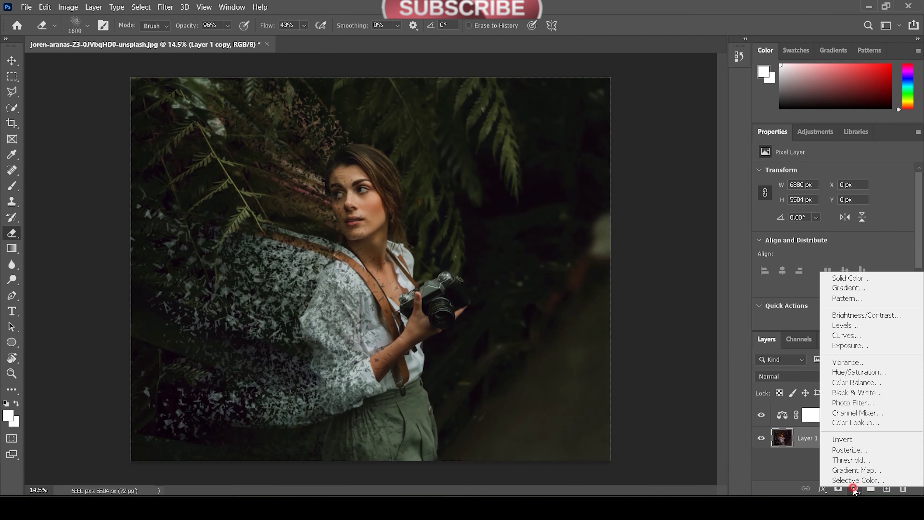
left_click(860, 373)
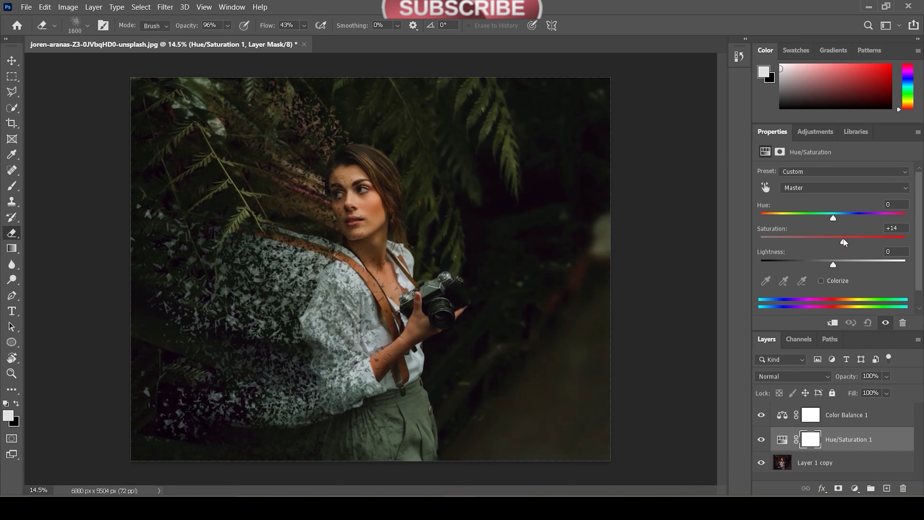
Add a Brightness/Contrast adjustment layer above Hue/Saturation 1.
left_click(854, 489)
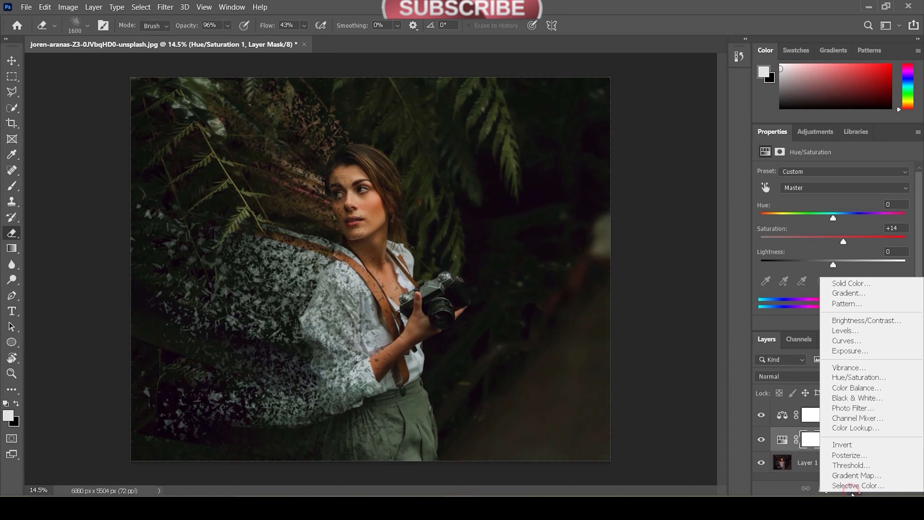
left_click(863, 317)
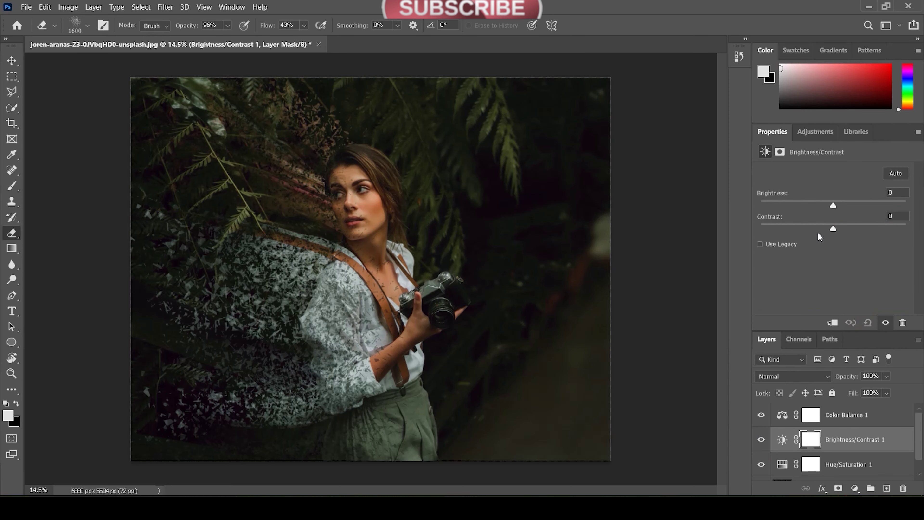